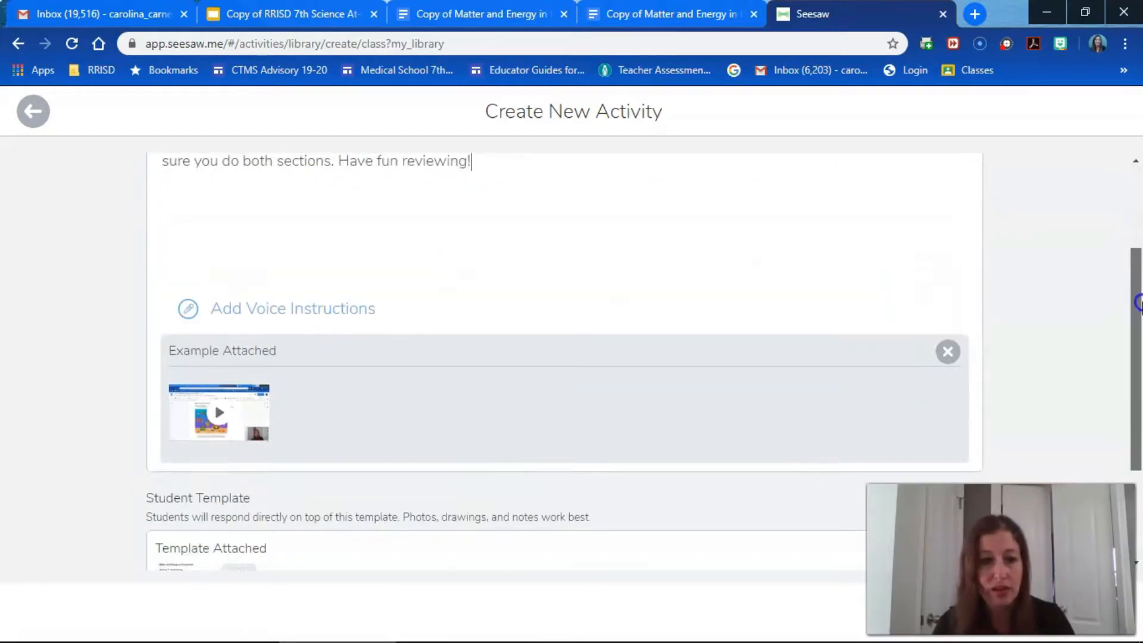
# Save the Matter and Energy in Ecosystems - Week 1 activity to the library and preview its attached instruction video
pyautogui.moveTo(1141, 301); pyautogui.dragTo(1138, 186)
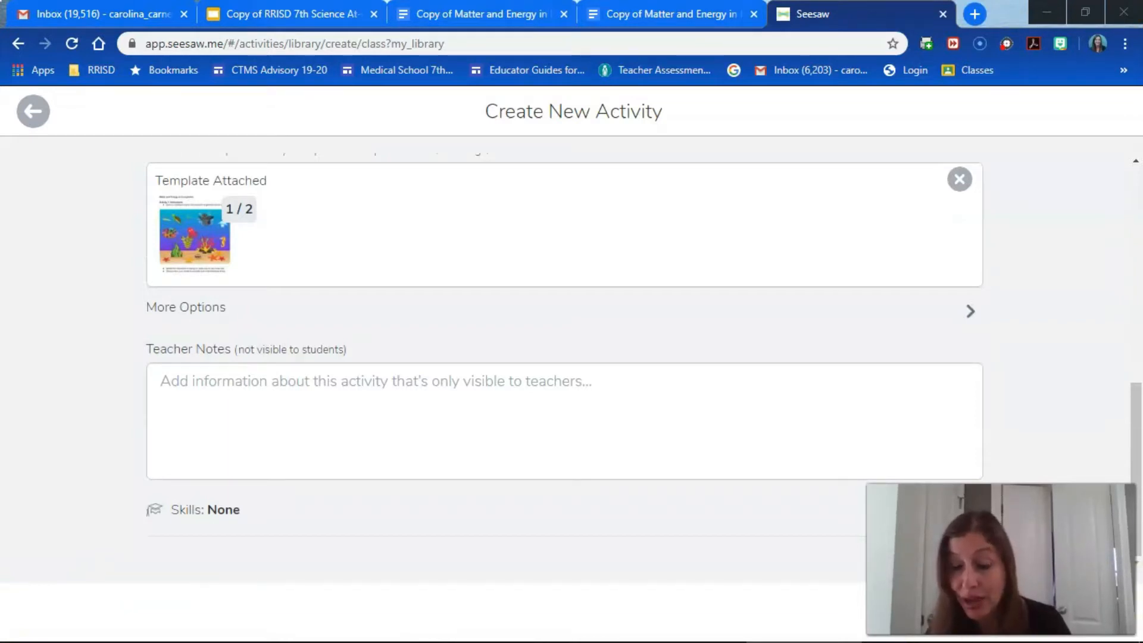
pyautogui.click(1037, 615)
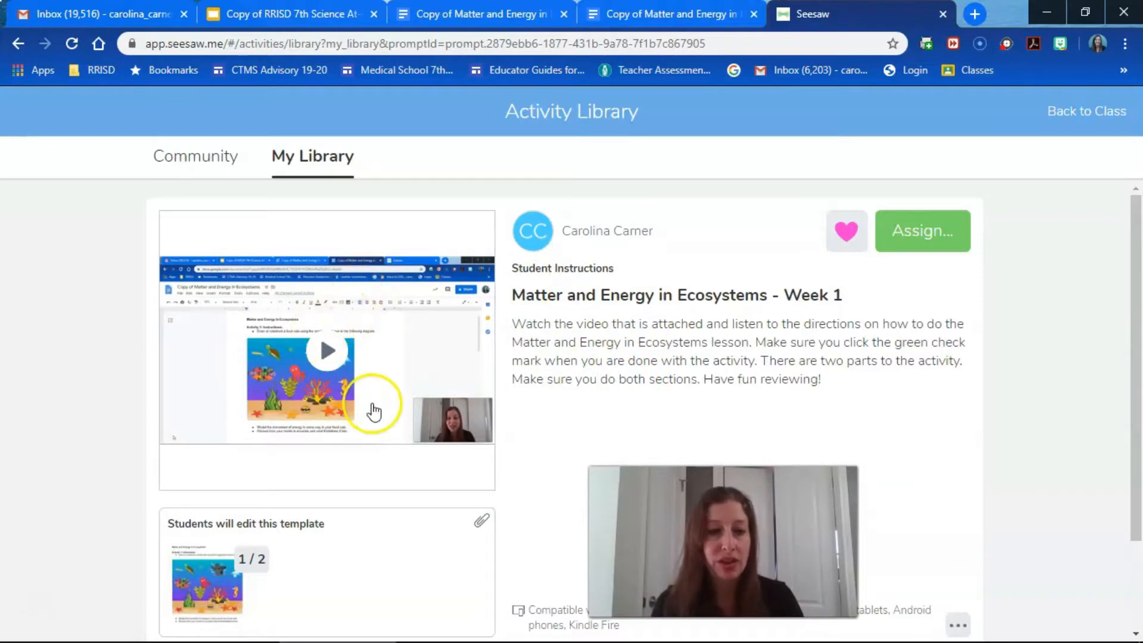
pyautogui.click(329, 351)
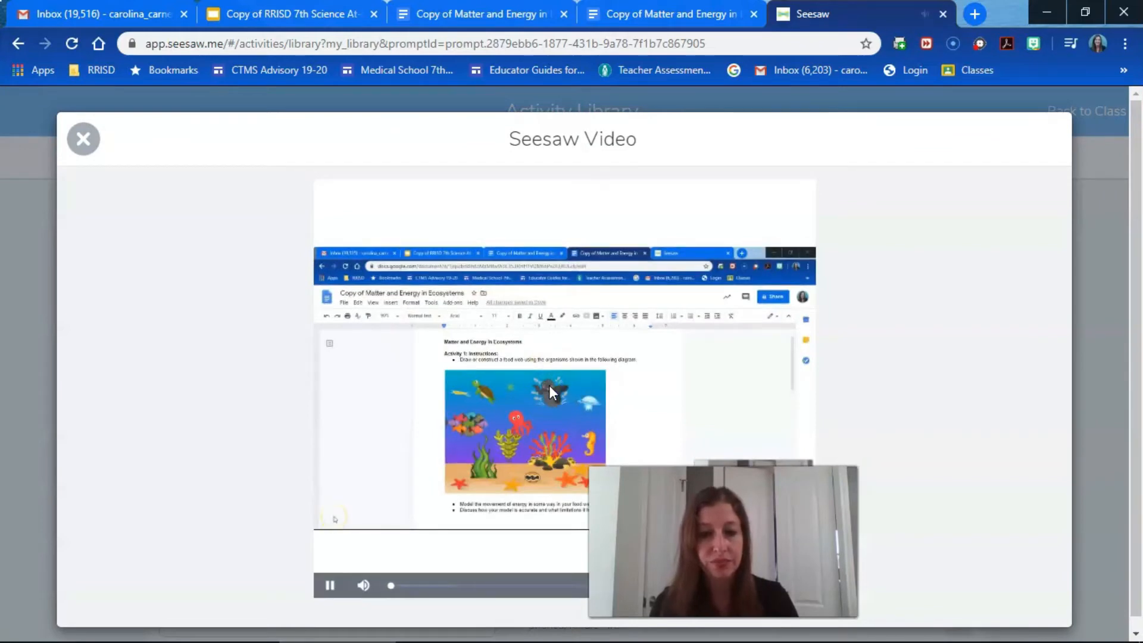
pyautogui.click(83, 139)
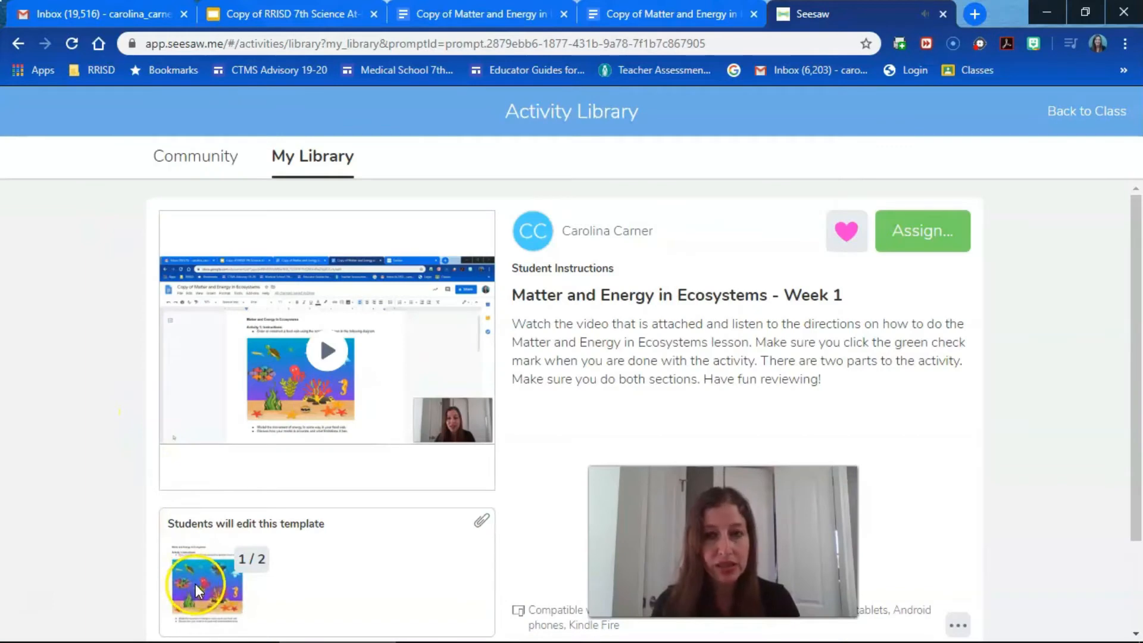
# Assign the Matter and Energy in Ecosystems - Week 1 activity to the Distance Learning class
pyautogui.click(919, 234)
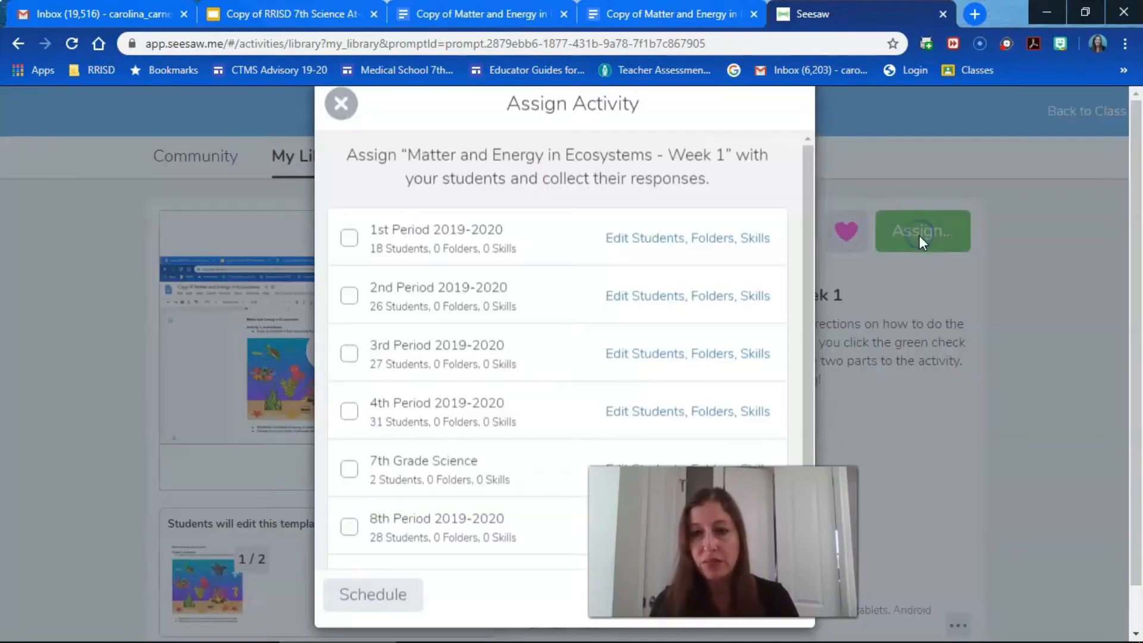
pyautogui.moveTo(812, 216); pyautogui.dragTo(820, 284)
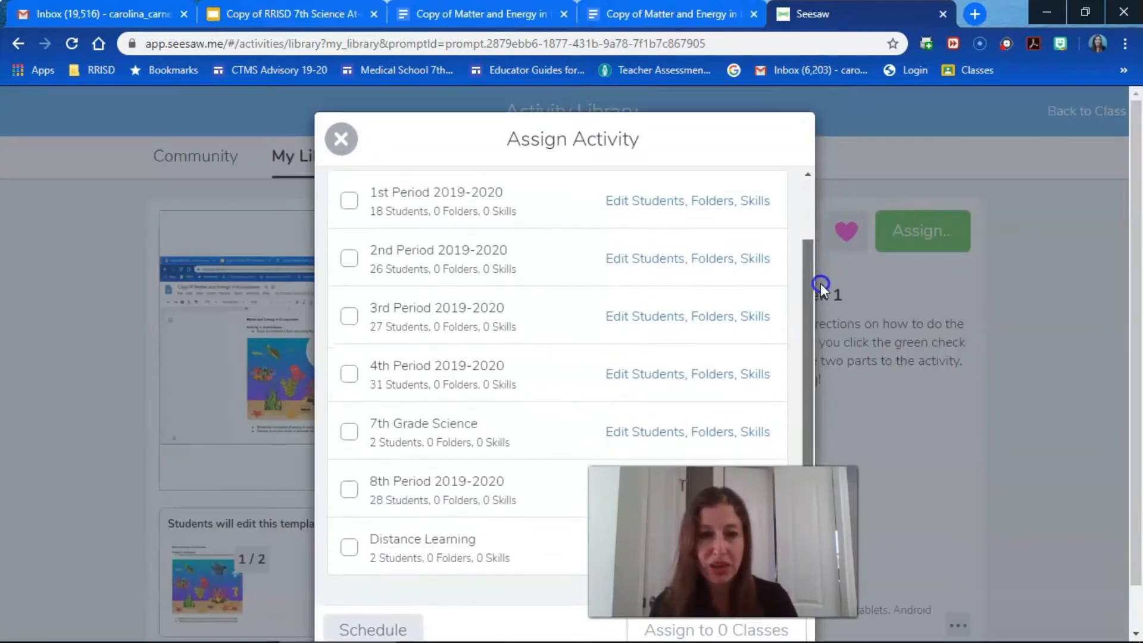
pyautogui.click(348, 548)
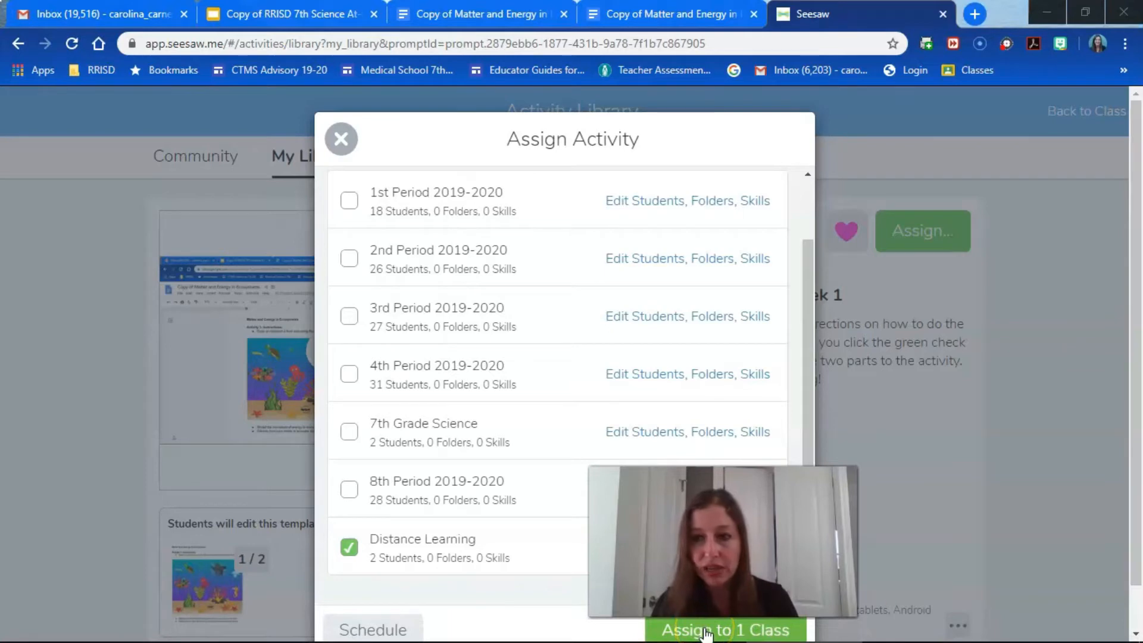
pyautogui.moveTo(1137, 498); pyautogui.dragTo(1140, 560)
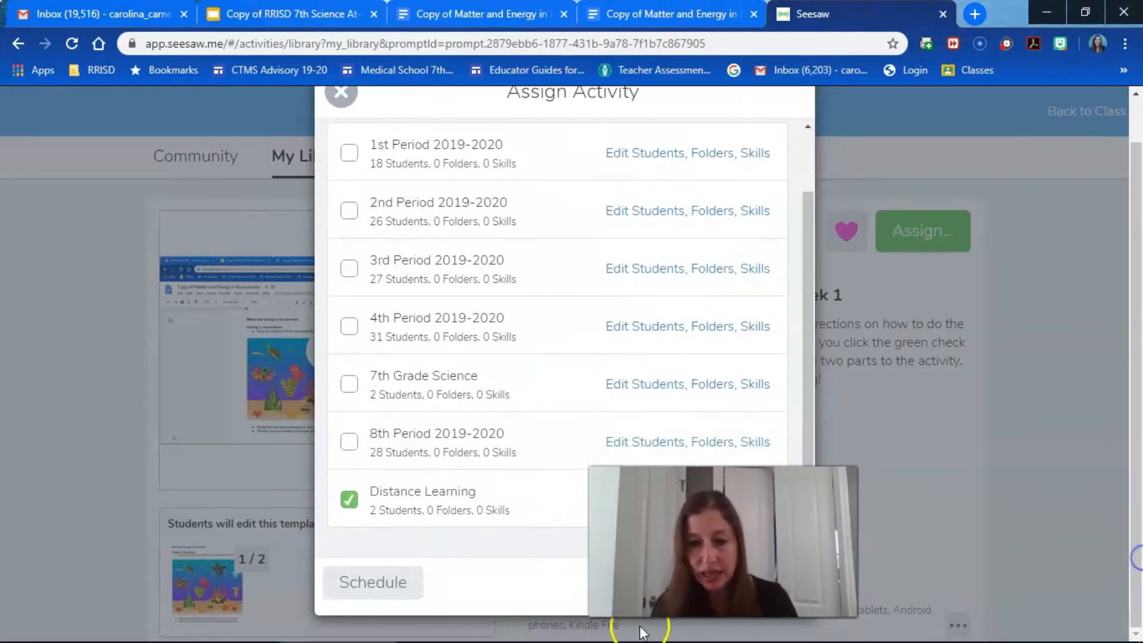
pyautogui.moveTo(616, 551); pyautogui.dragTo(895, 551)
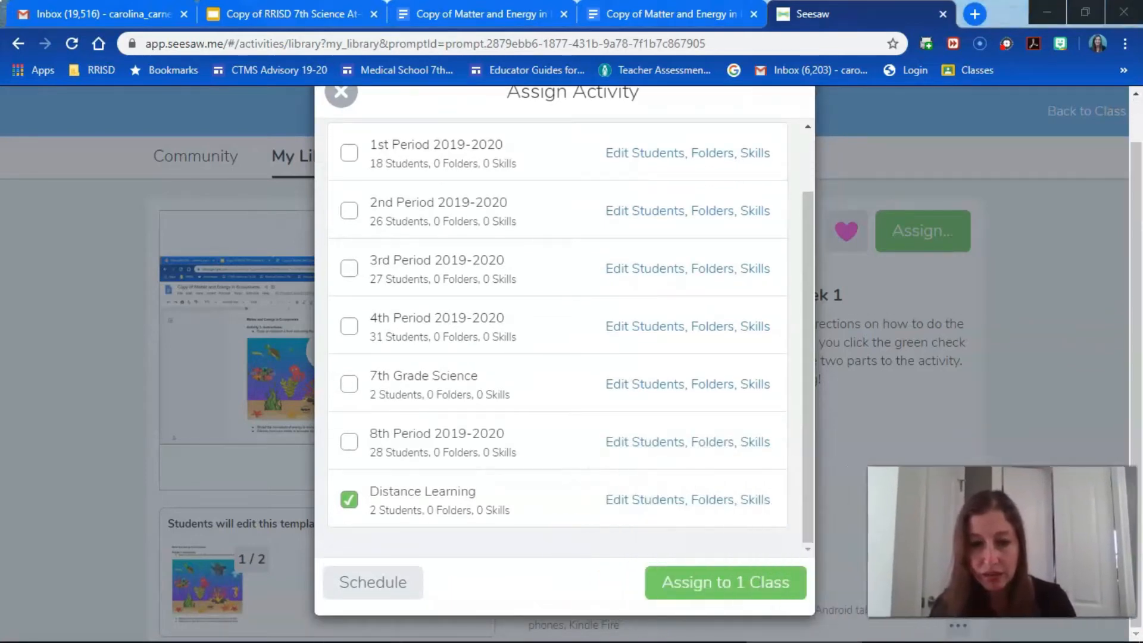
pyautogui.click(707, 579)
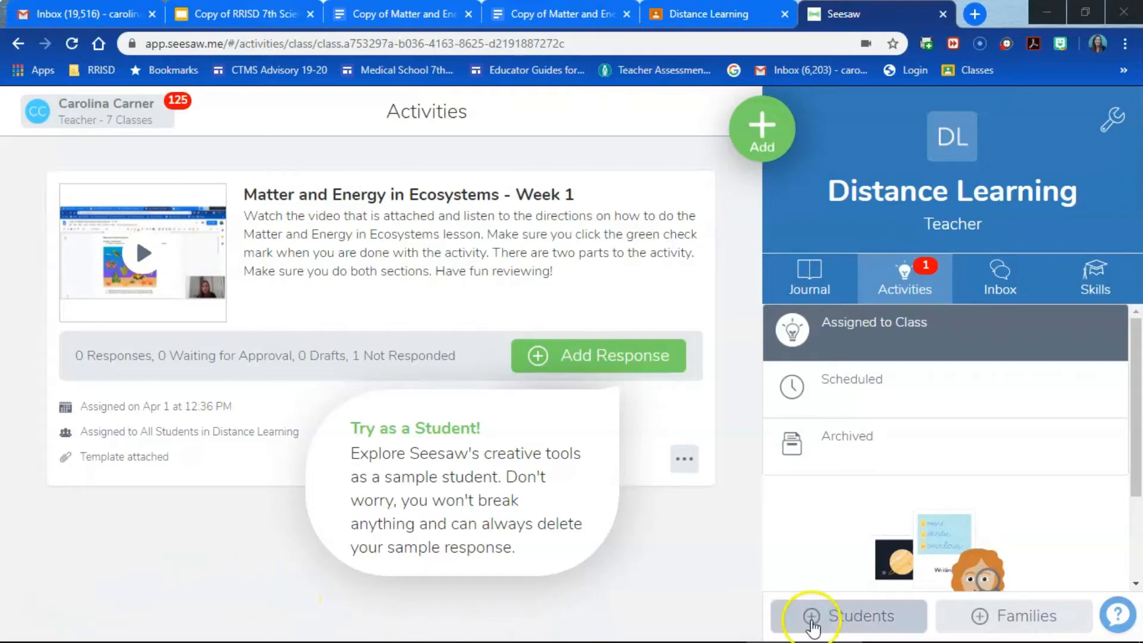
# Bring up the student invitation email for the Distance Learning class and copy its entire text, including the subject line
pyautogui.click(839, 618)
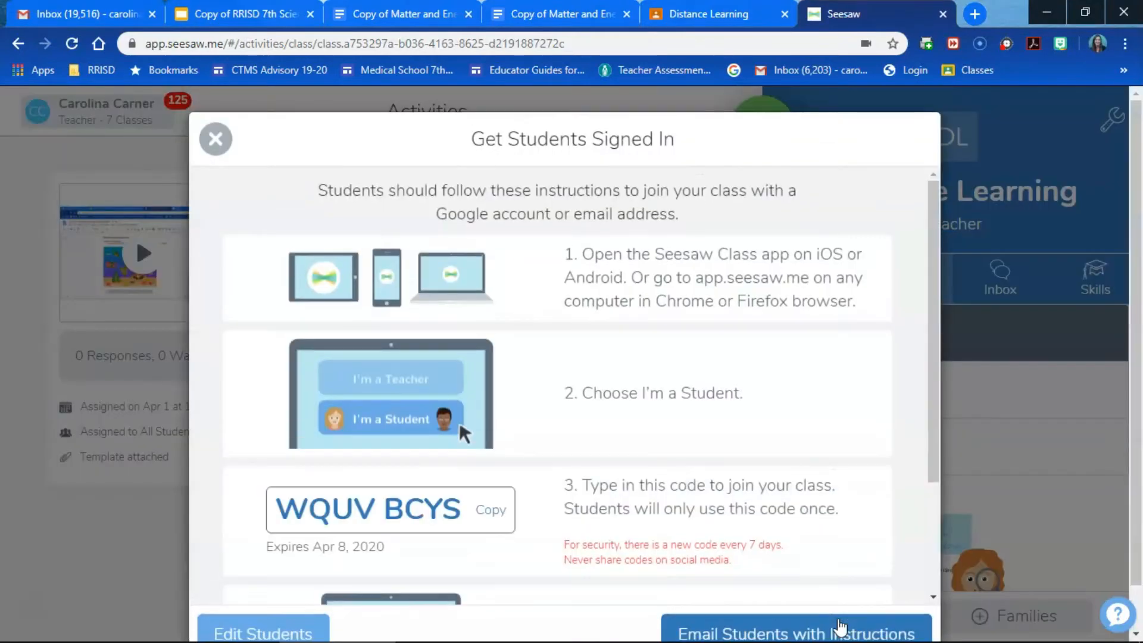
pyautogui.moveTo(934, 307); pyautogui.dragTo(939, 383)
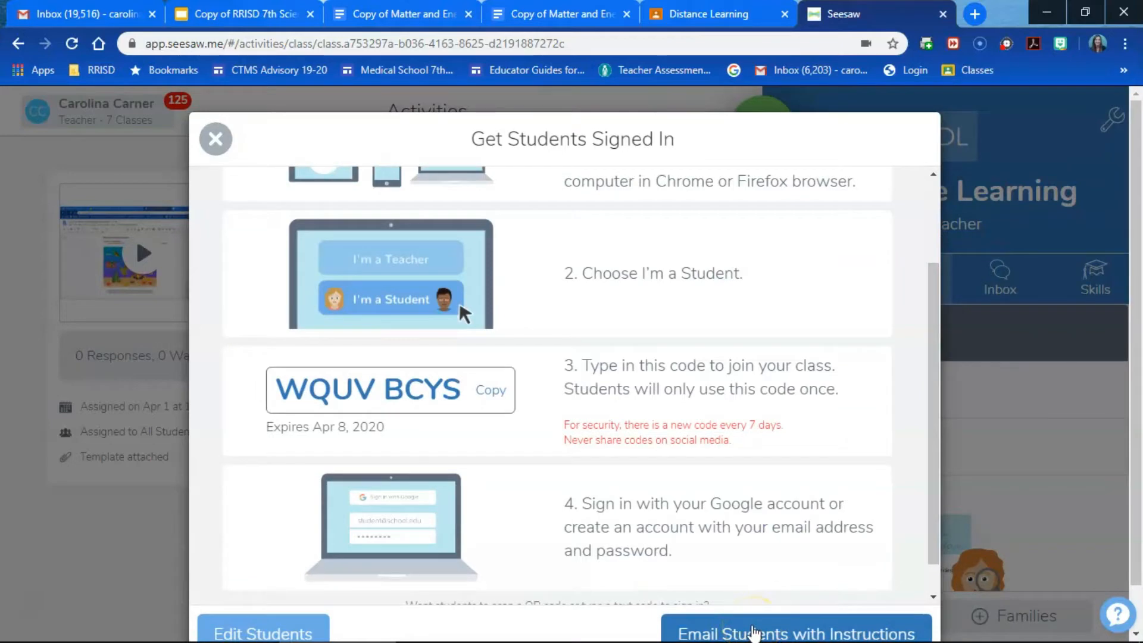
pyautogui.click(753, 630)
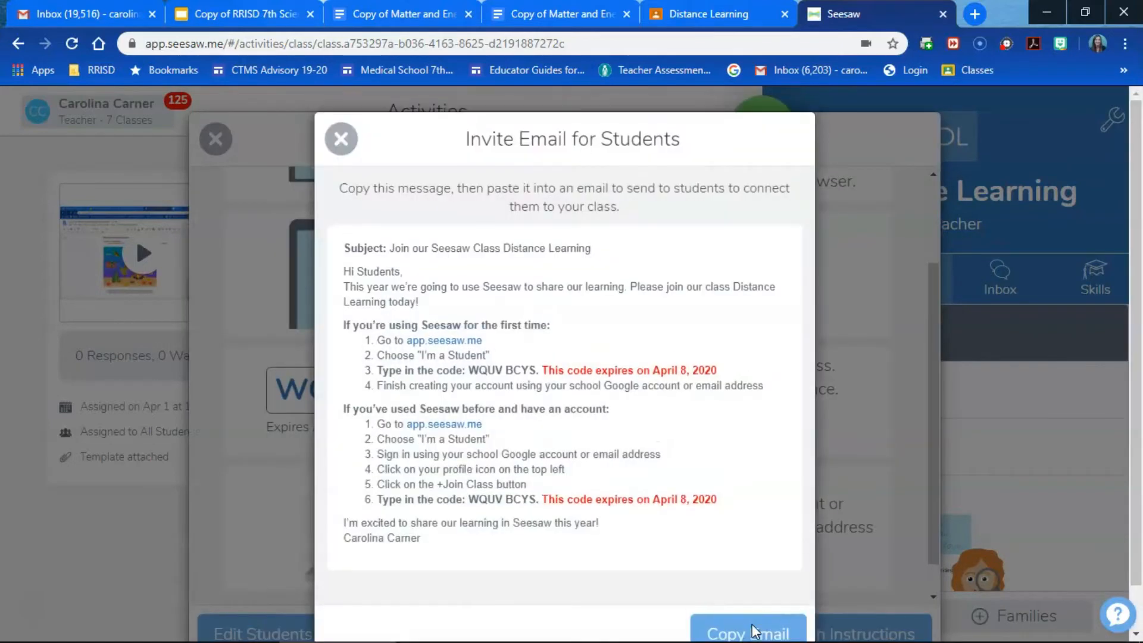
pyautogui.moveTo(439, 547)
pyautogui.mouseDown()
pyautogui.moveTo(378, 518)
pyautogui.moveTo(373, 327)
pyautogui.moveTo(341, 249)
pyautogui.mouseUp()
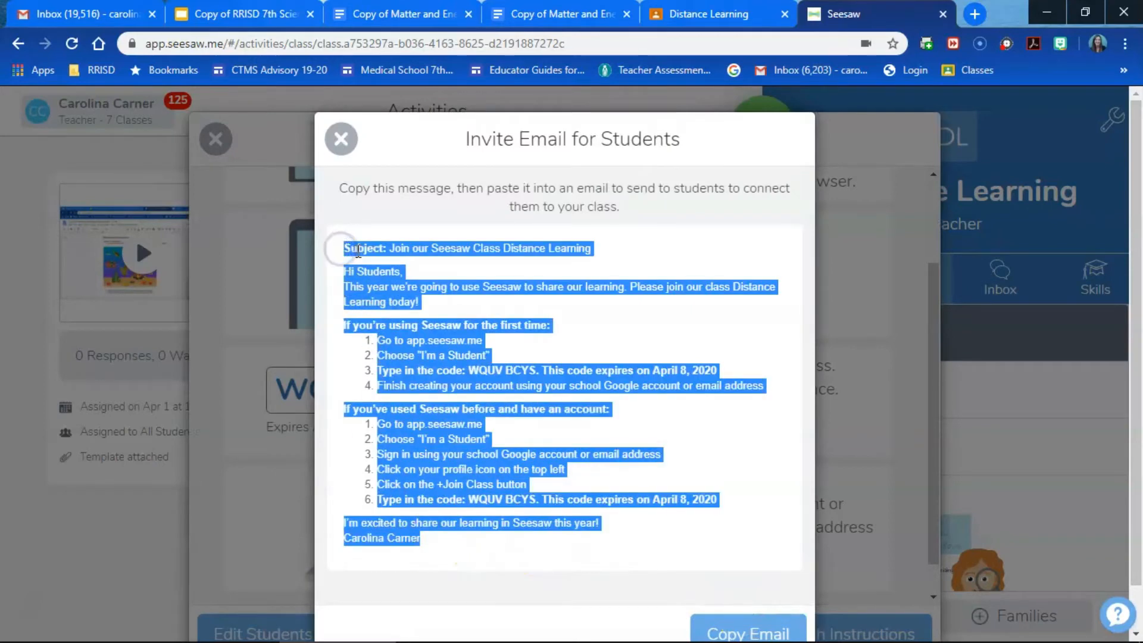
pyautogui.rightClick(357, 250)
pyautogui.click(388, 264)
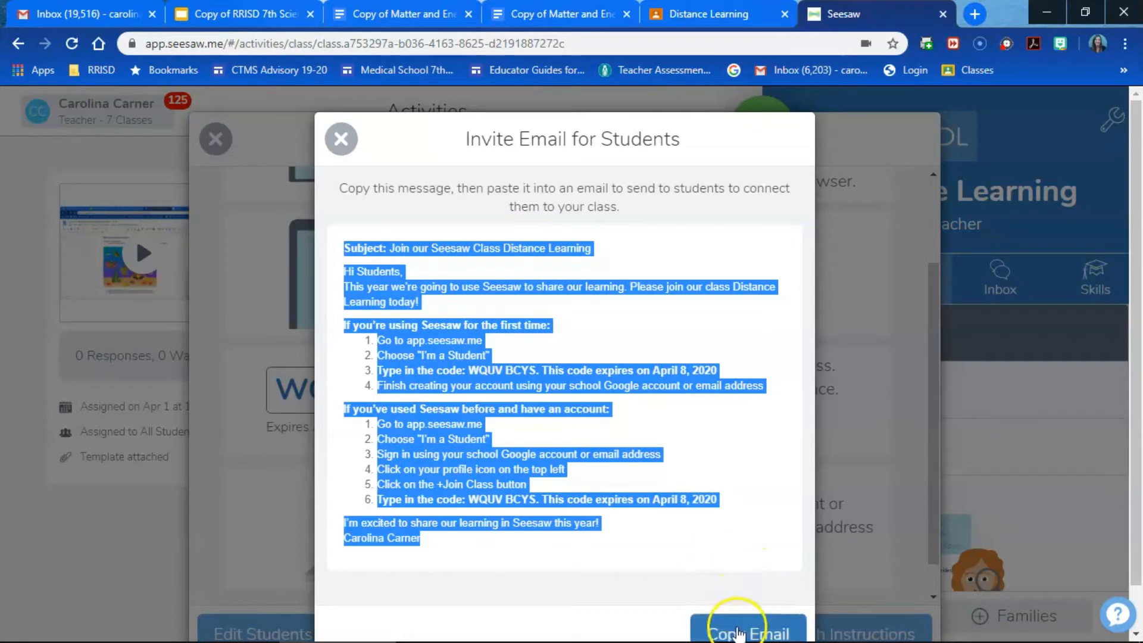
# Switch to Google Classroom and paste the copied invitation into a new Distance Learning announcement for all students
pyautogui.click(704, 18)
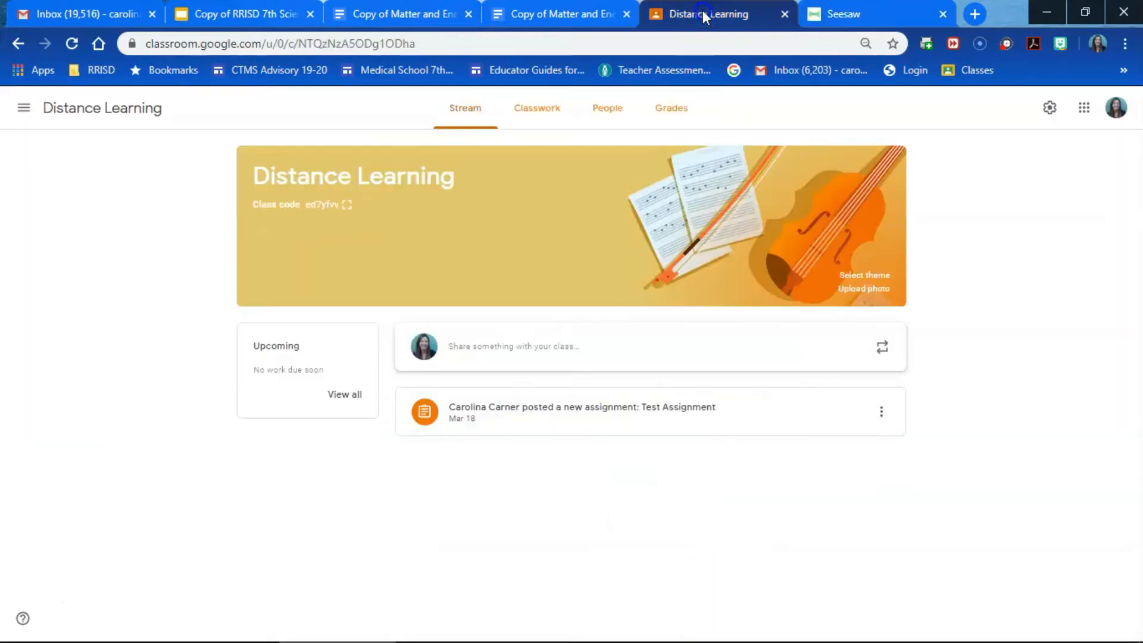
pyautogui.click(505, 348)
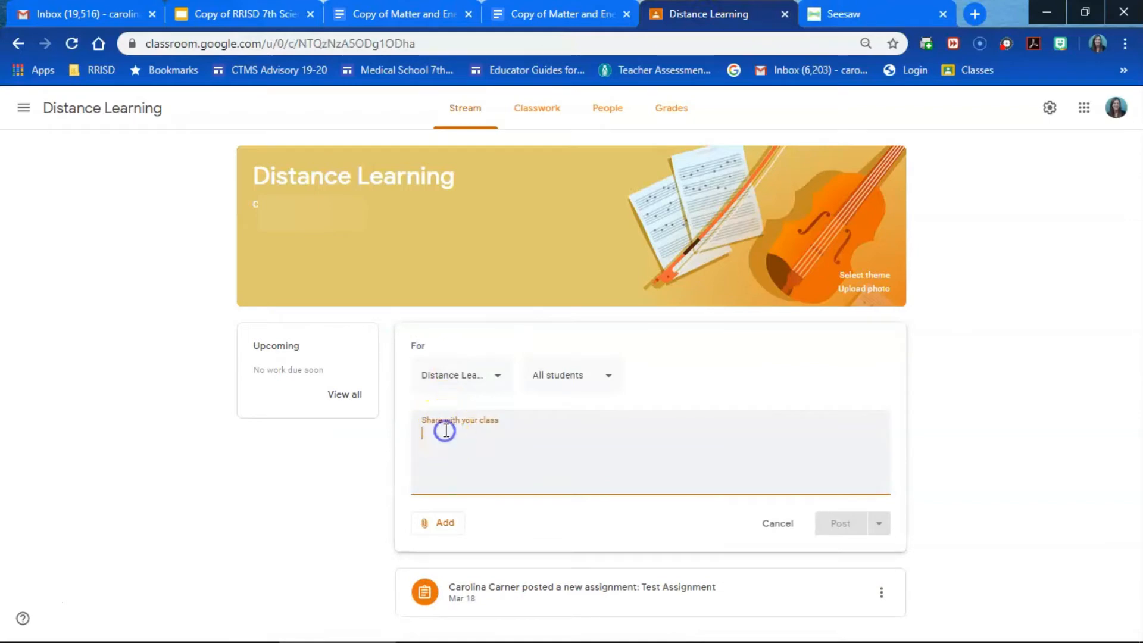
pyautogui.rightClick(445, 428)
pyautogui.click(503, 298)
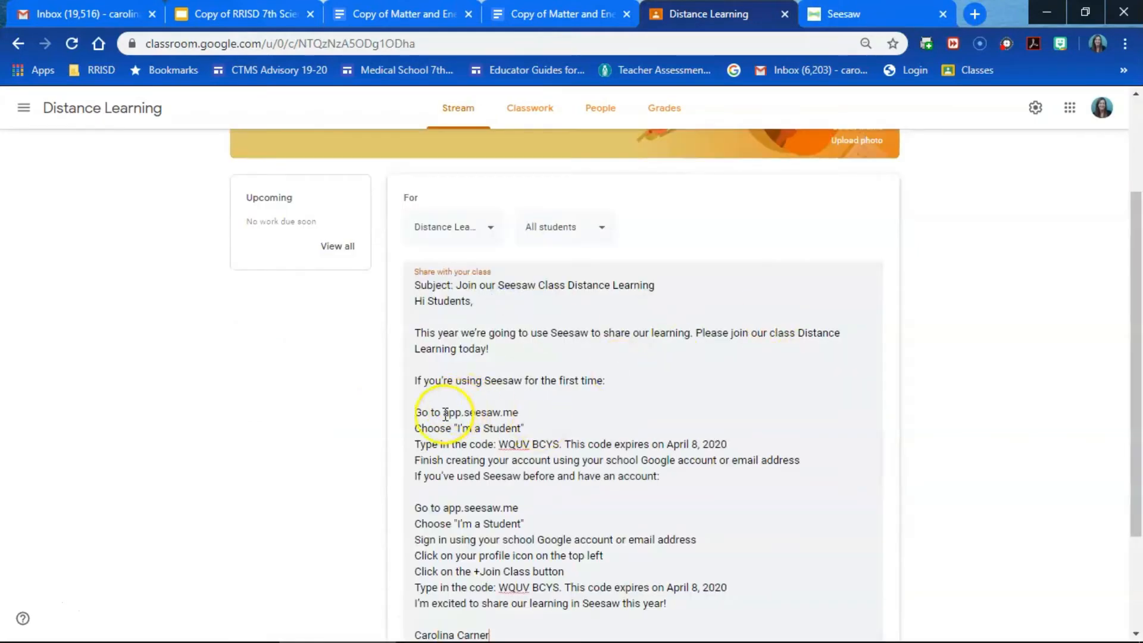
# Attach app.seesaw.me, copied from the announcement text, as a link and post the announcement to the class
pyautogui.moveTo(444, 412); pyautogui.dragTo(517, 412)
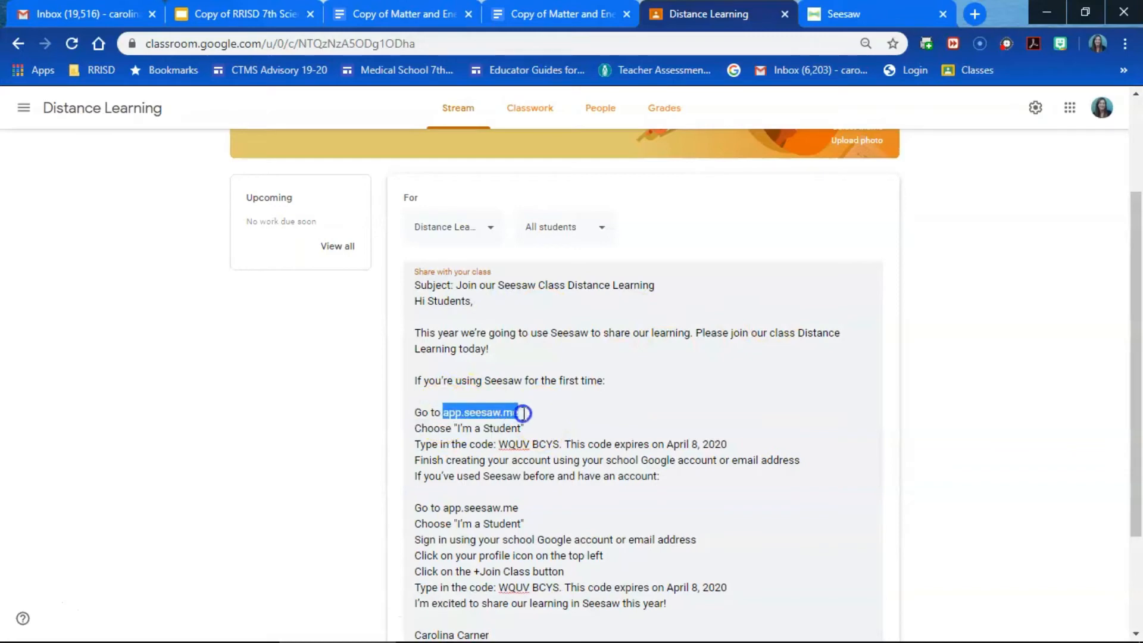
pyautogui.rightClick(517, 412)
pyautogui.click(512, 214)
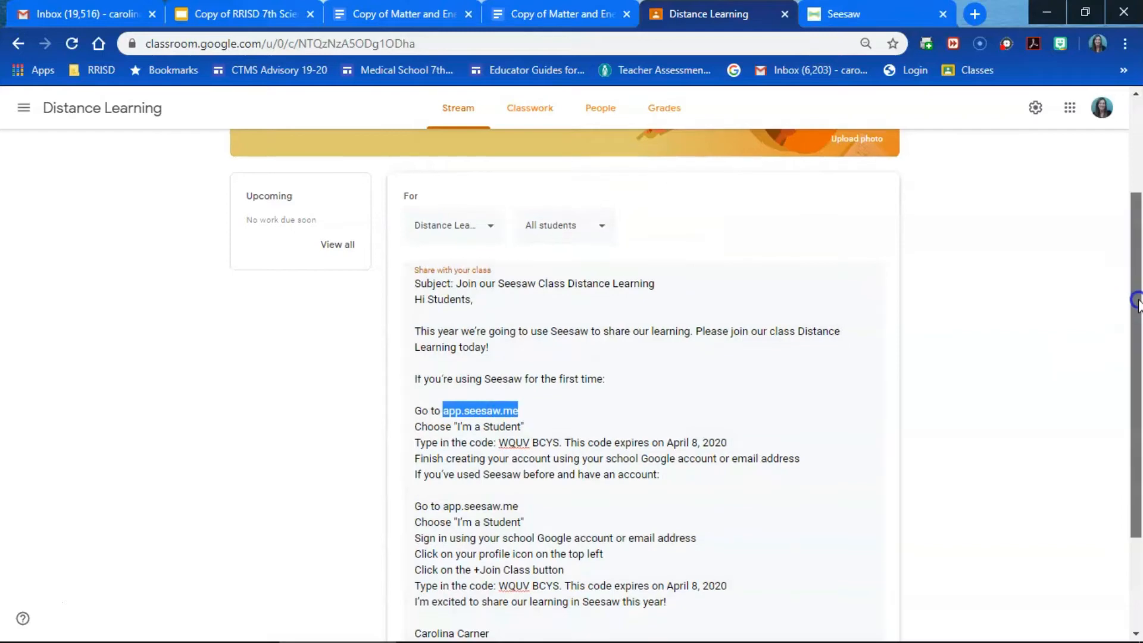
pyautogui.moveTo(1133, 301); pyautogui.dragTo(1133, 390)
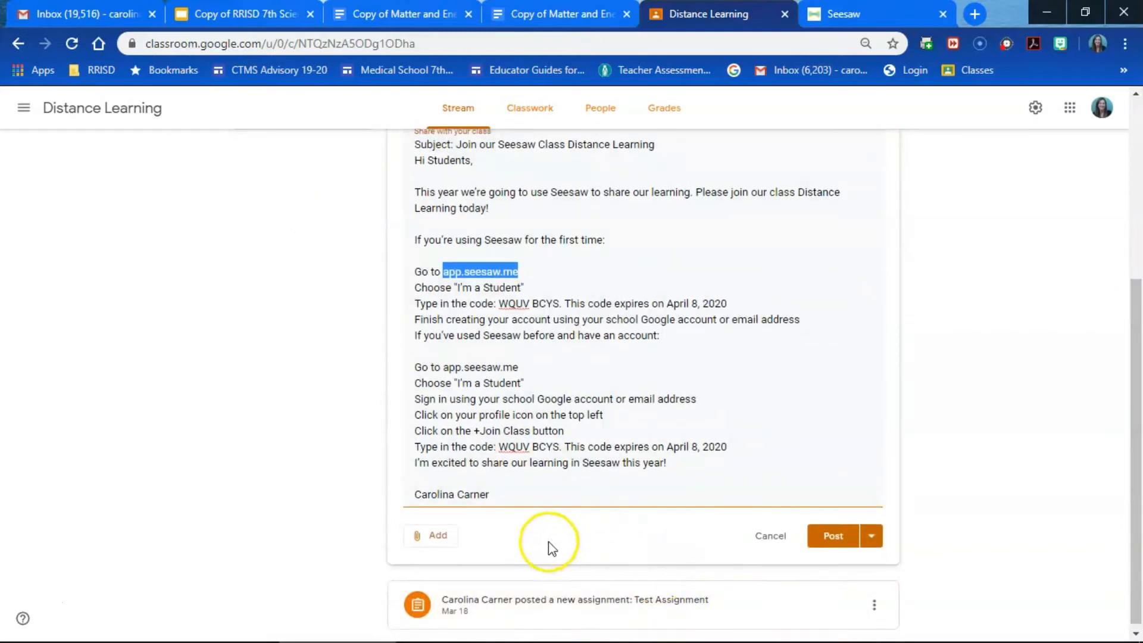
pyautogui.click(439, 536)
pyautogui.click(451, 570)
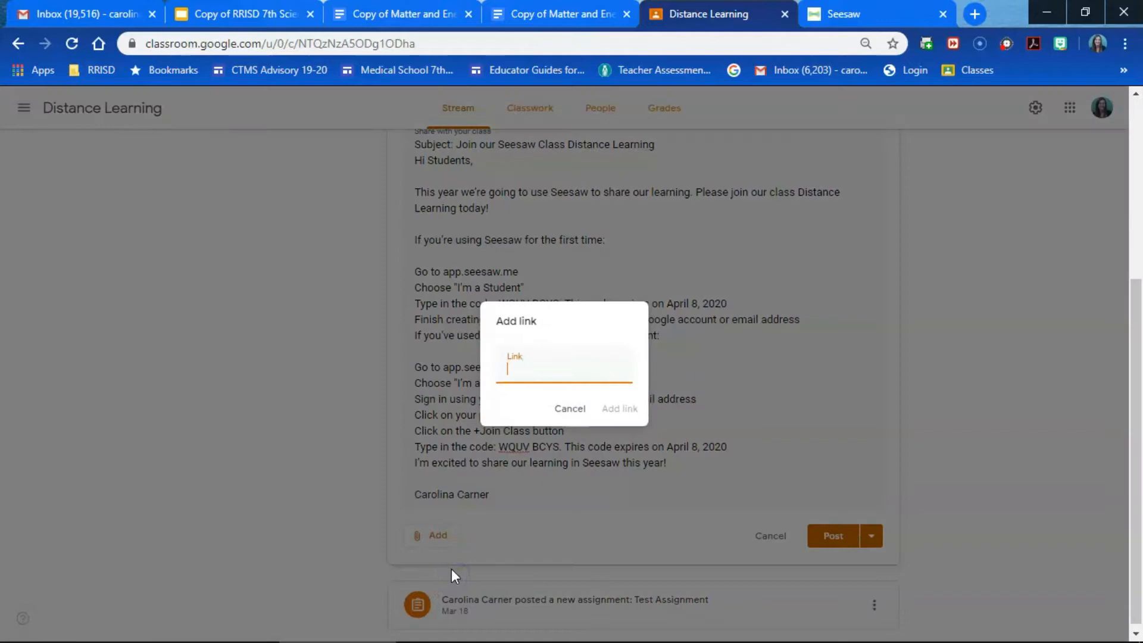
pyautogui.rightClick(508, 370)
pyautogui.click(548, 502)
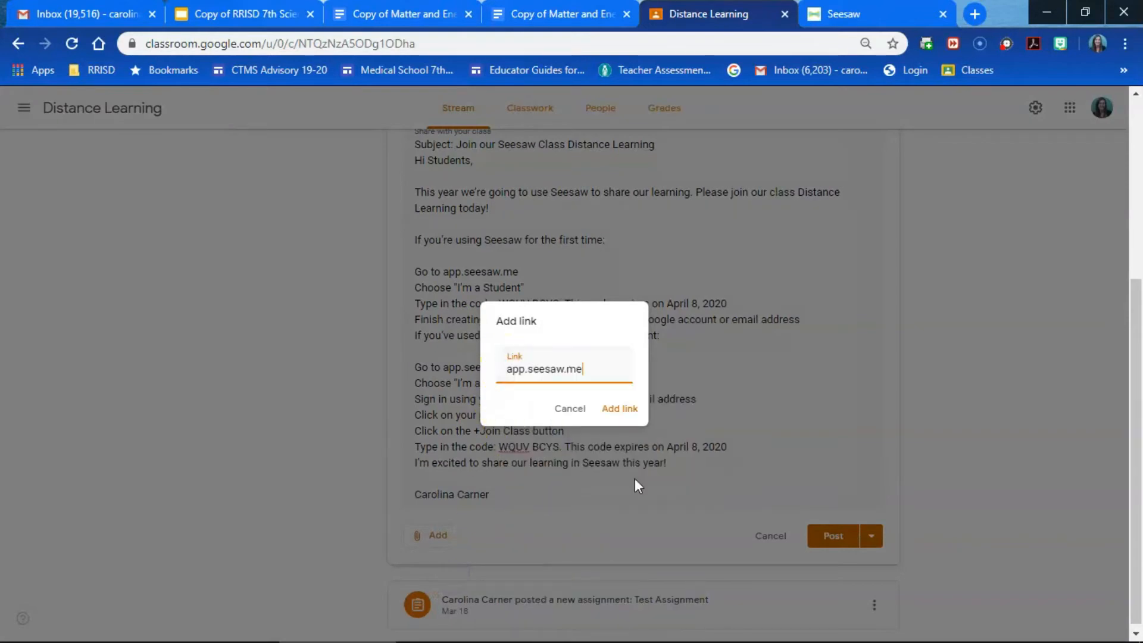
pyautogui.click(621, 409)
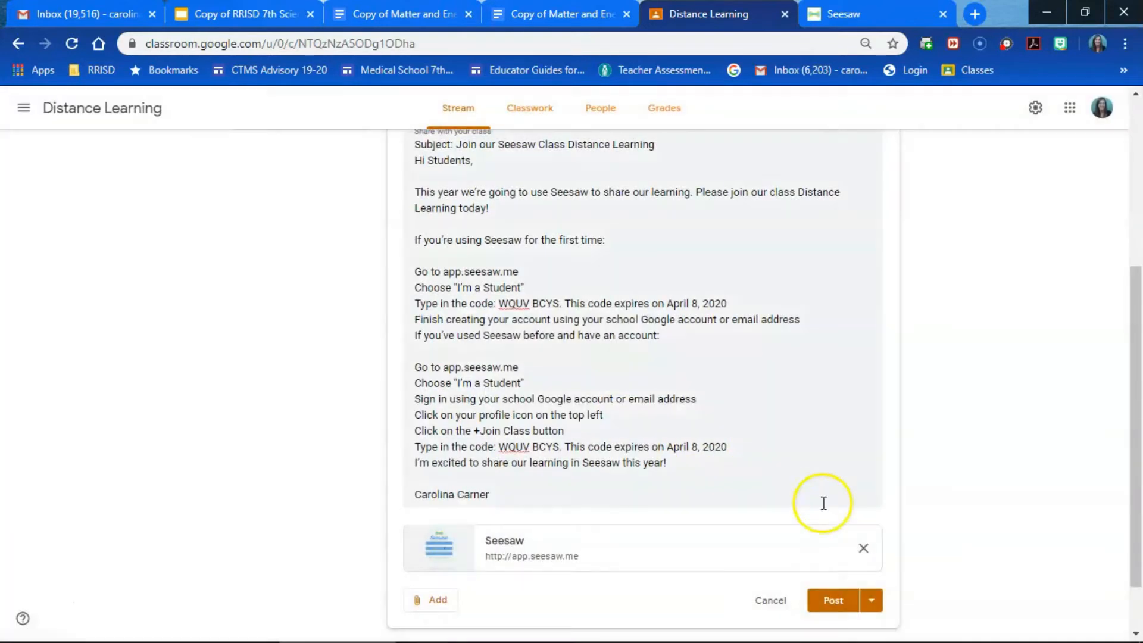
pyautogui.click(839, 602)
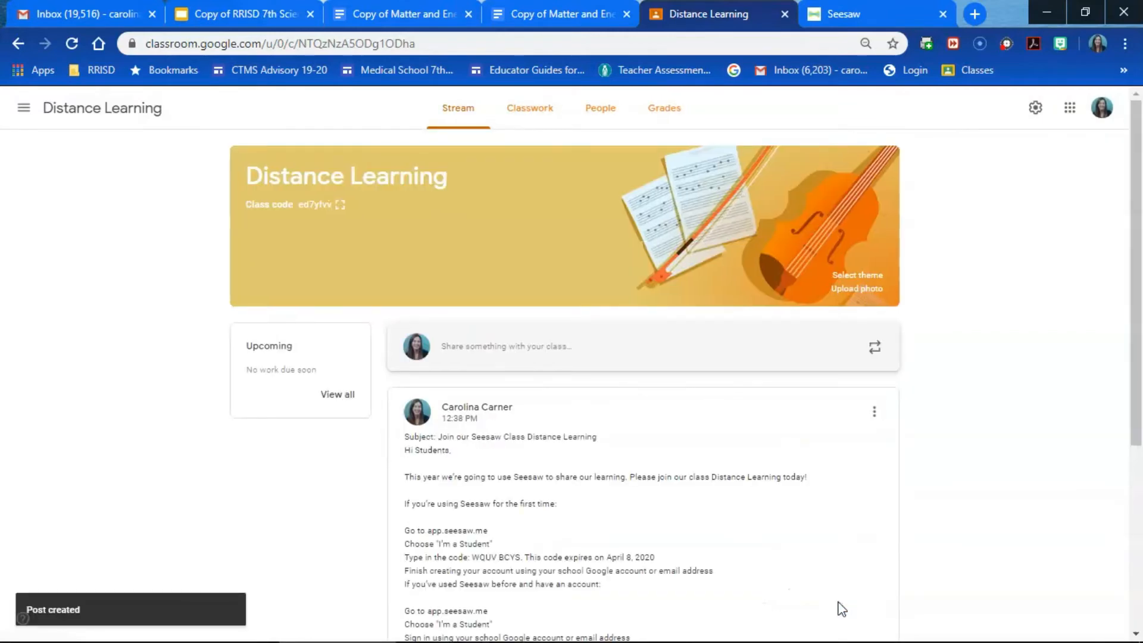
pyautogui.moveTo(1135, 193); pyautogui.dragTo(1140, 301)
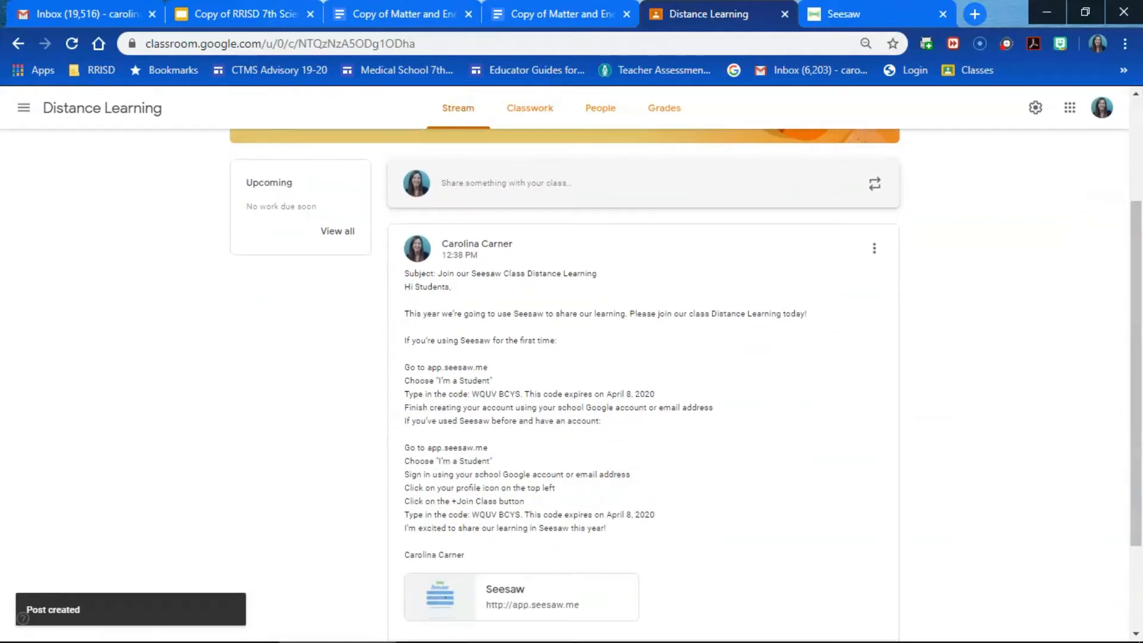
# Switch back to Seesaw, dismiss the student invitation, sign out of the teacher account and close that page
pyautogui.click(845, 15)
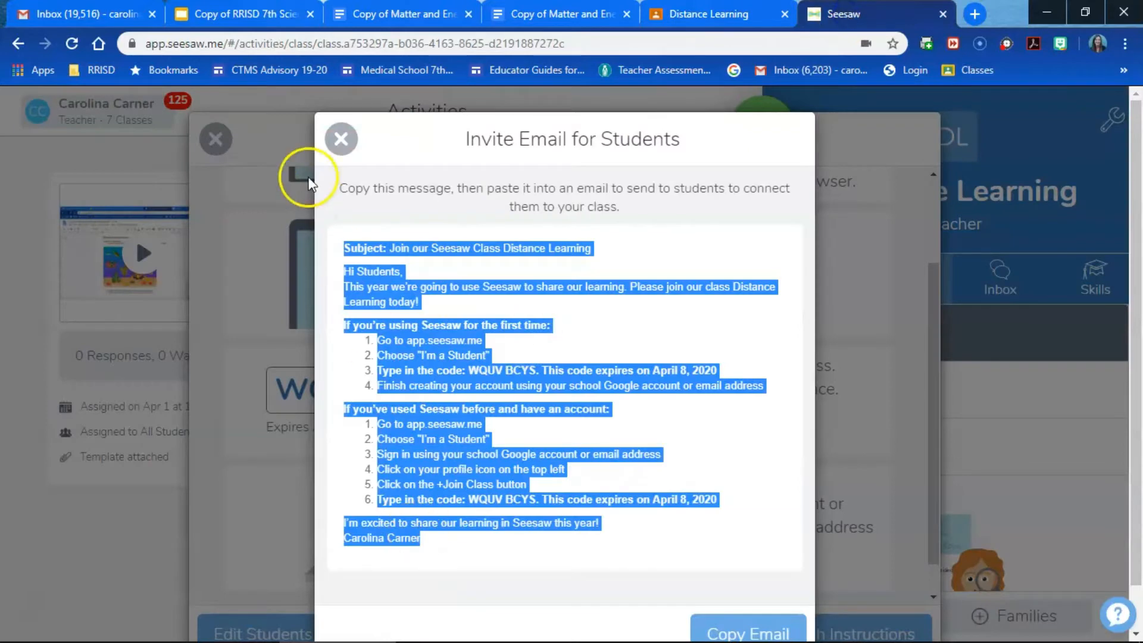
pyautogui.click(341, 141)
pyautogui.click(206, 139)
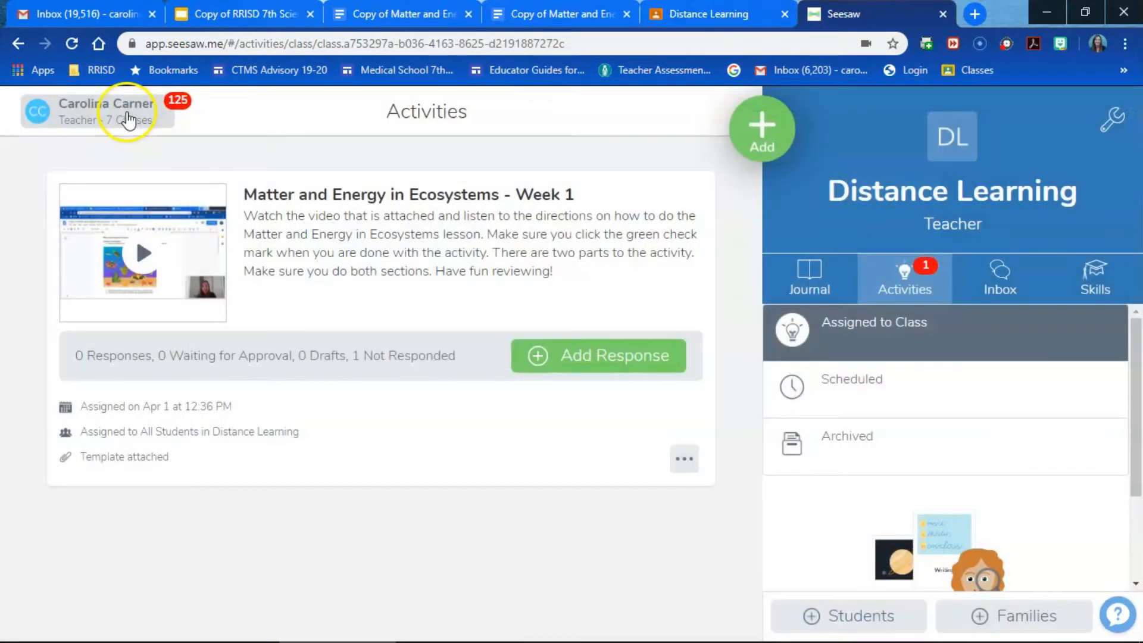
pyautogui.click(128, 119)
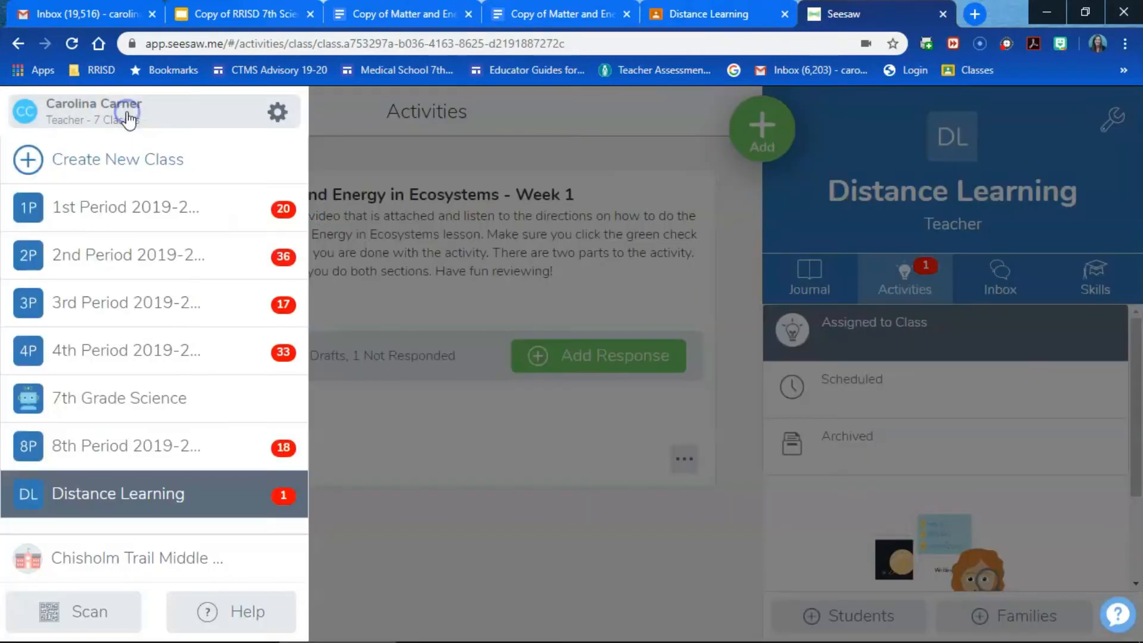
pyautogui.click(276, 113)
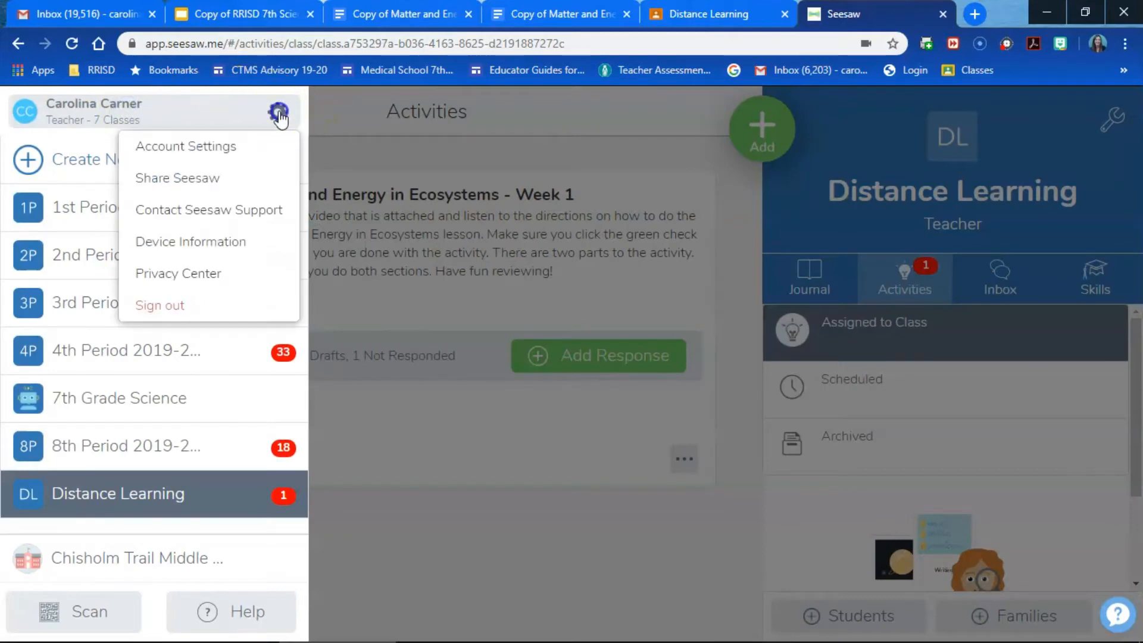
pyautogui.click(183, 305)
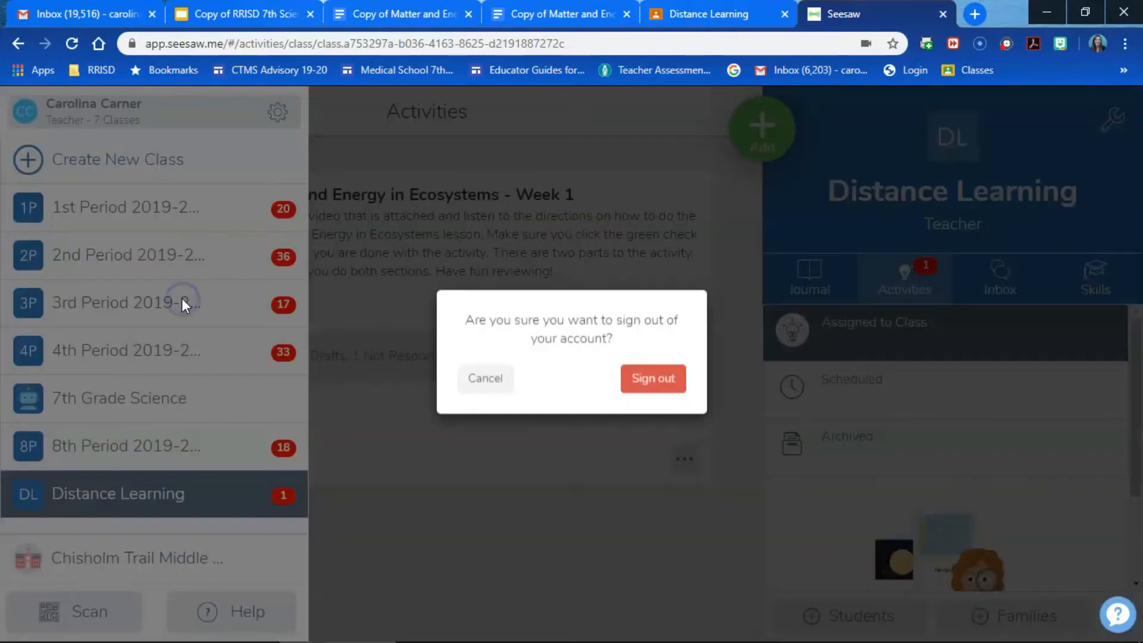
pyautogui.click(663, 391)
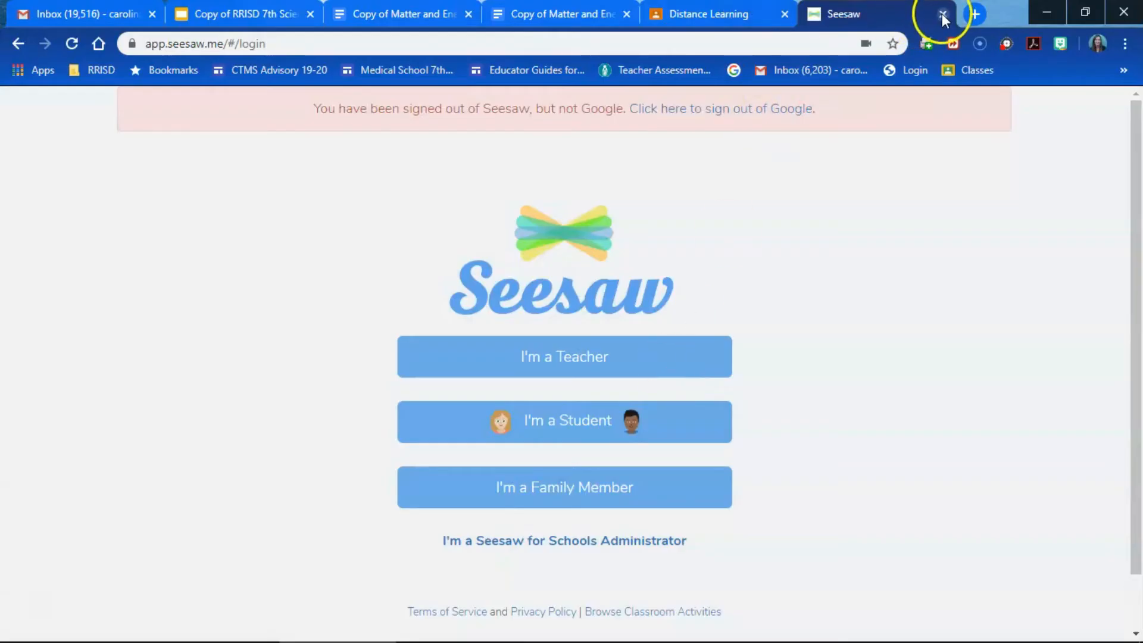
pyautogui.click(942, 13)
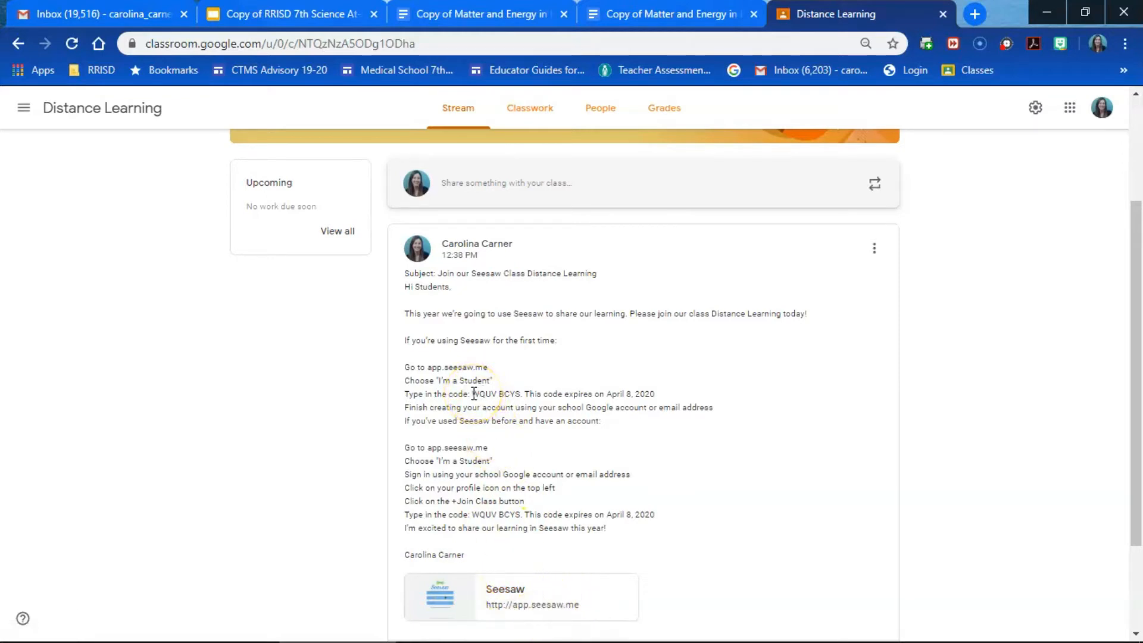
# Open the Seesaw link attached to the classroom announcement and sign in as a student with the student's Google account
pyautogui.click(509, 588)
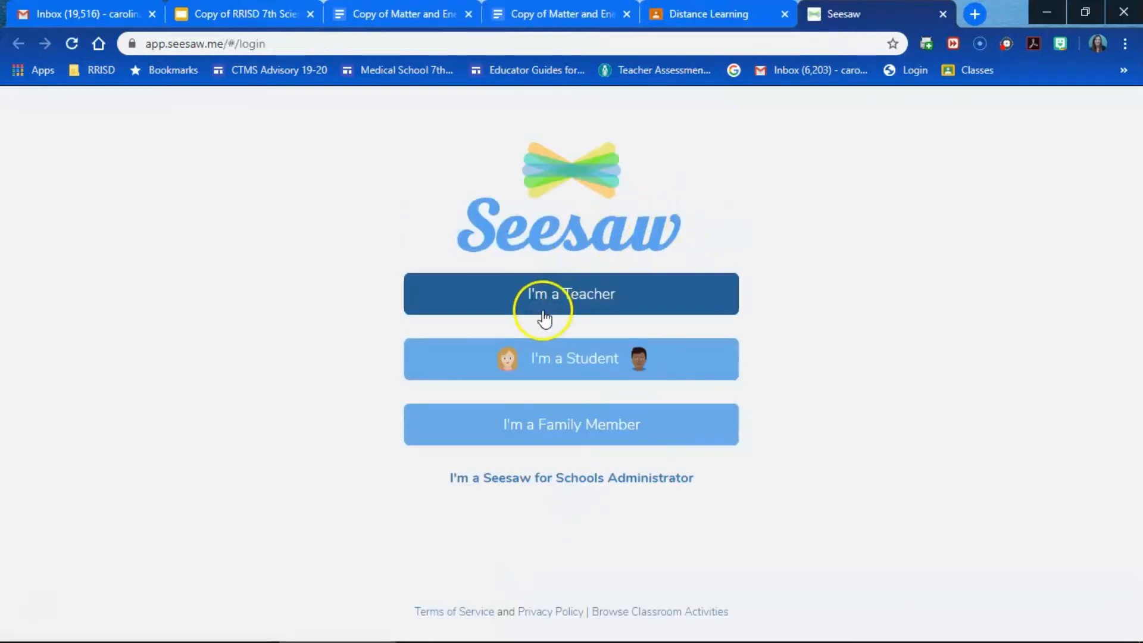
pyautogui.click(552, 372)
pyautogui.click(587, 193)
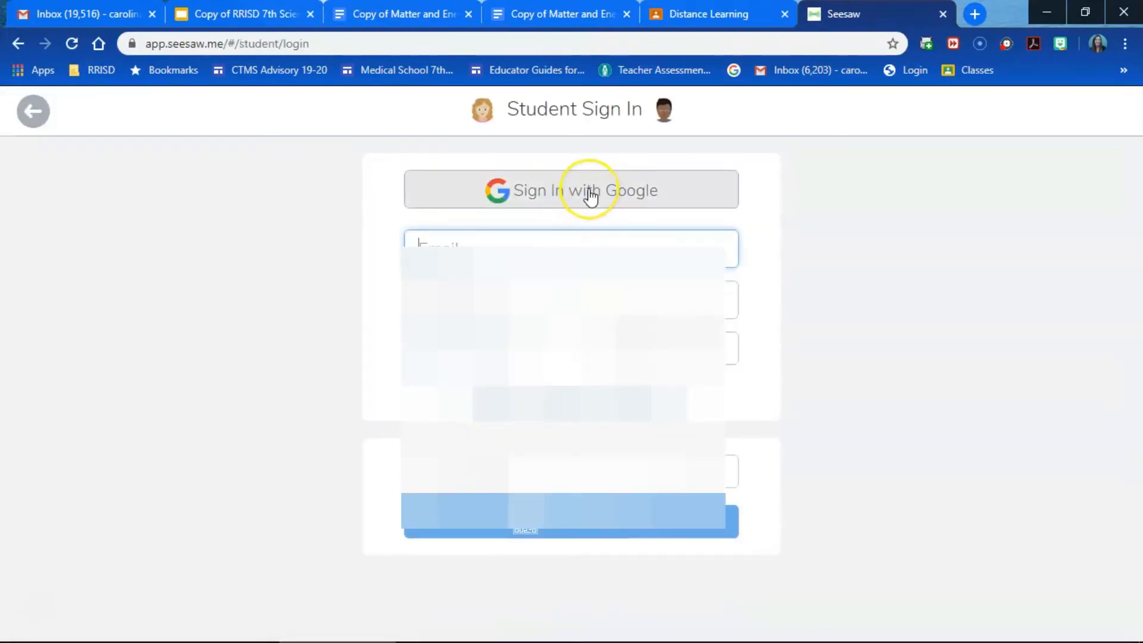
pyautogui.click(590, 197)
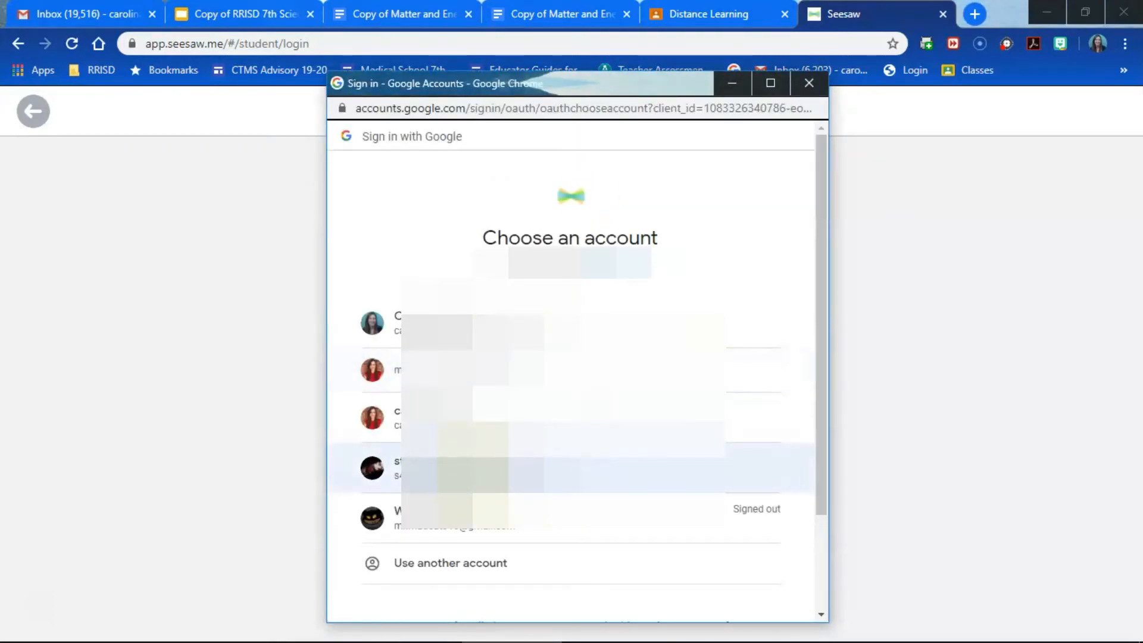
pyautogui.click(475, 472)
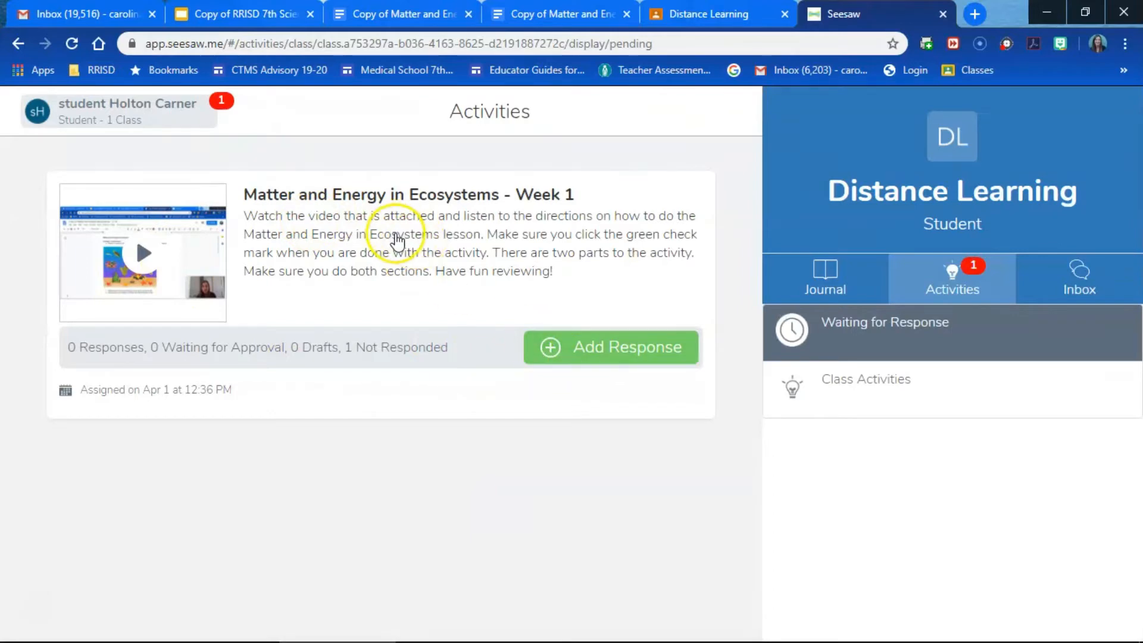
# Start a student response to the Matter and Energy in Ecosystems - Week 1 activity
pyautogui.click(618, 351)
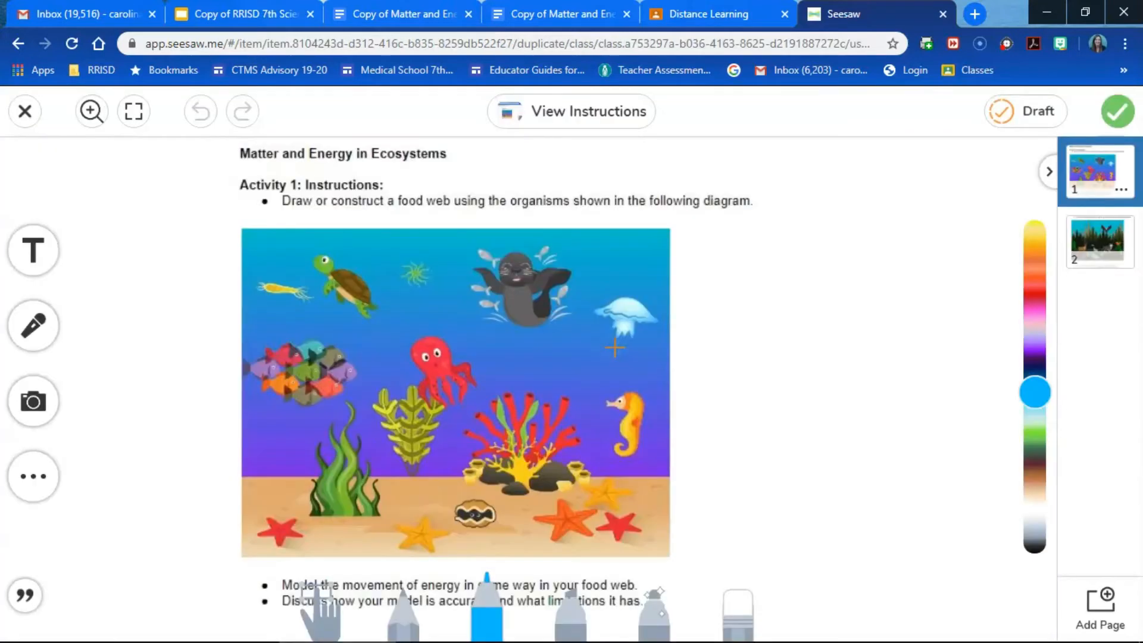